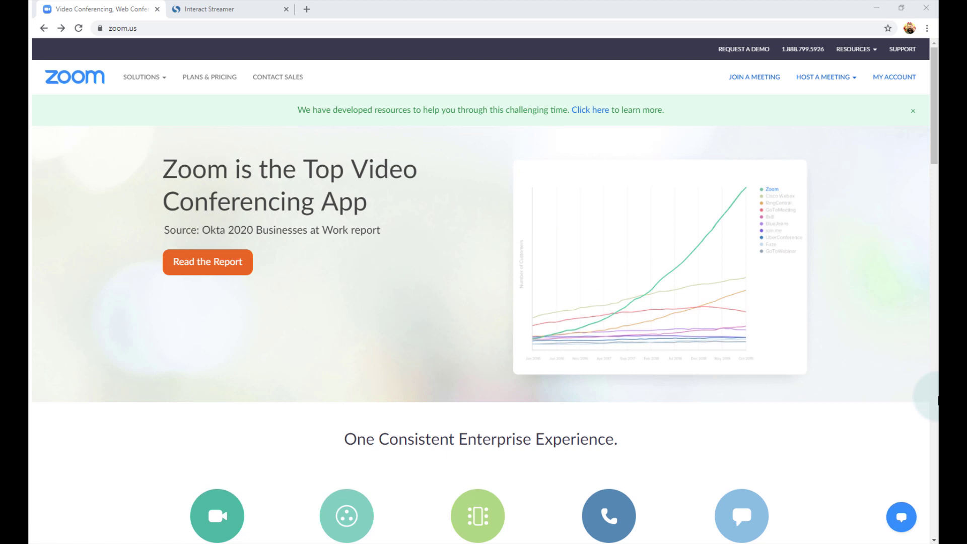
- Enable Closed captioning under the account's In Meeting (Advanced) settings and confirm Turn On
click(881, 79)
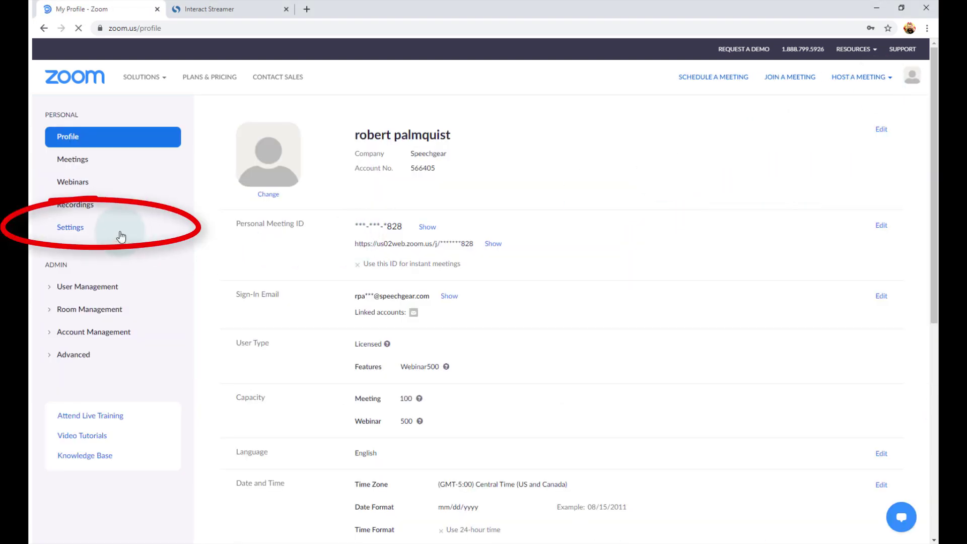
click(74, 230)
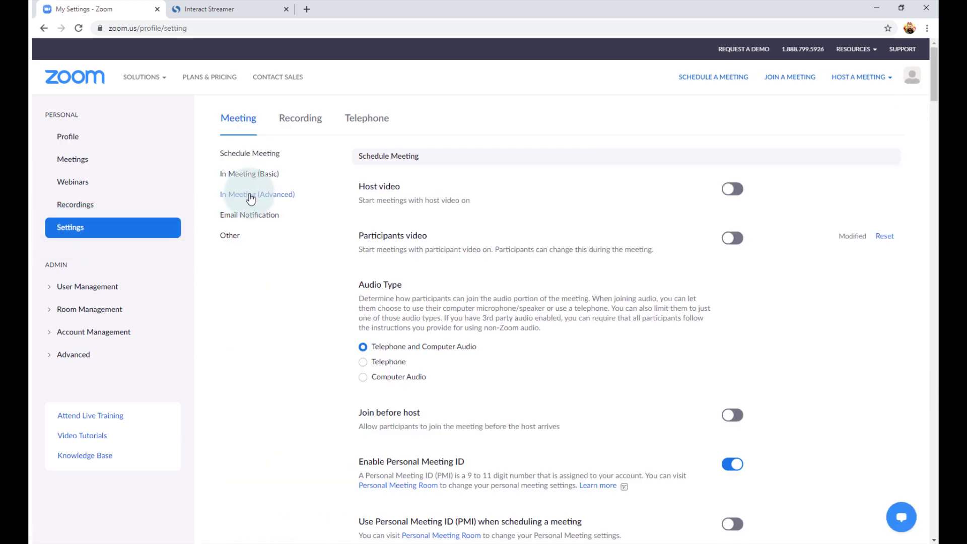
click(250, 198)
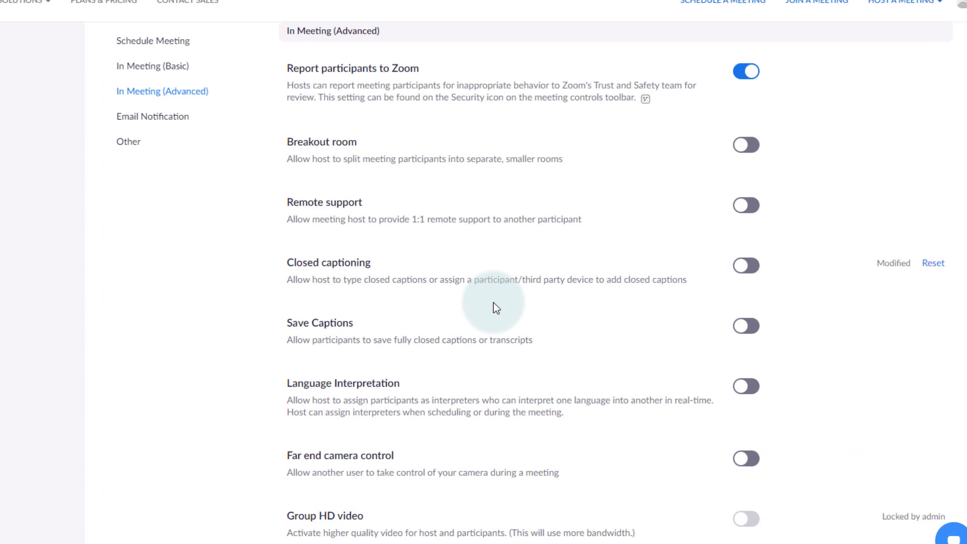
click(745, 266)
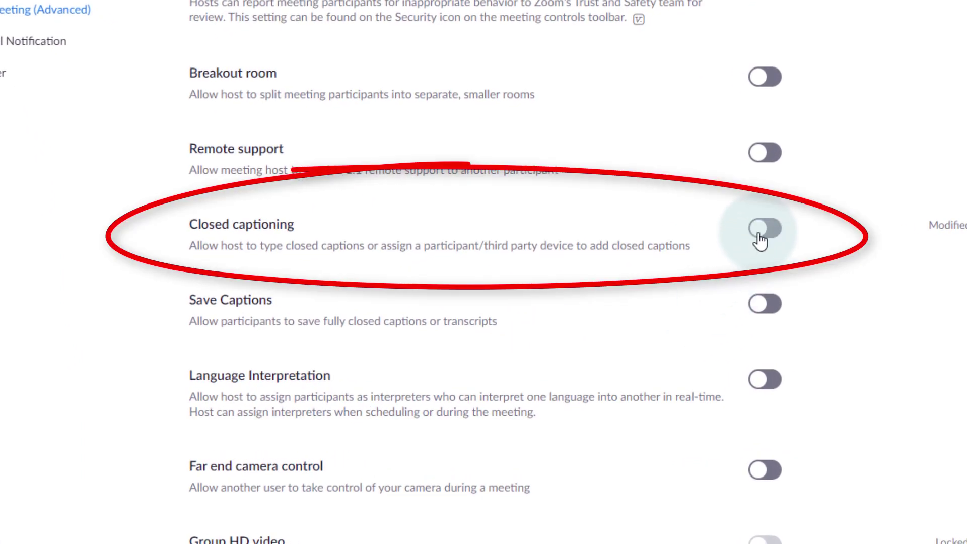
click(758, 234)
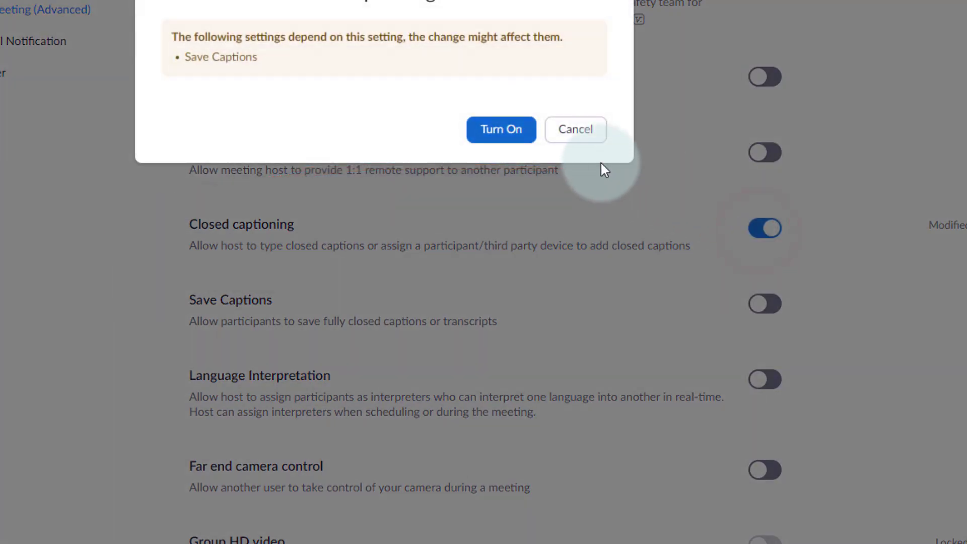
click(506, 130)
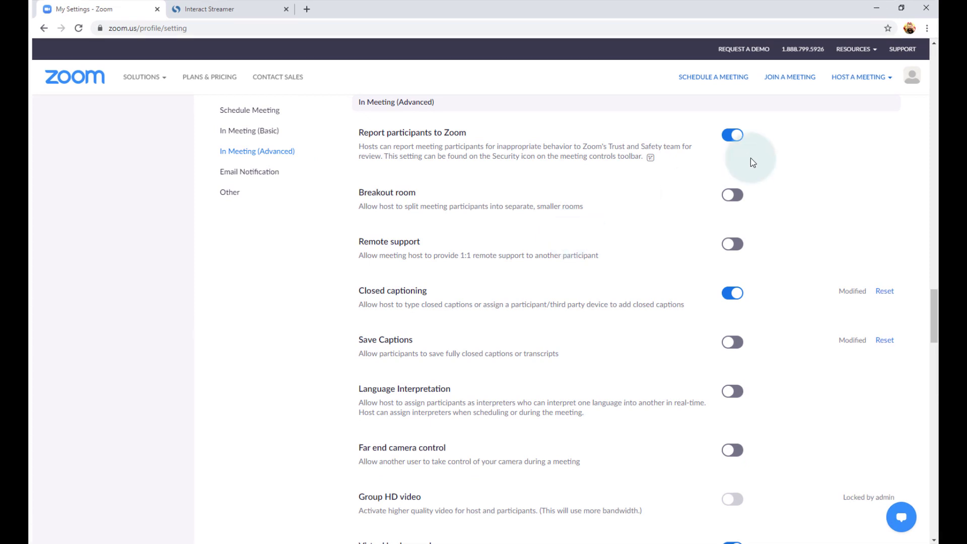
- Host a new meeting with video off, launching it in the Zoom Meetings app
click(860, 77)
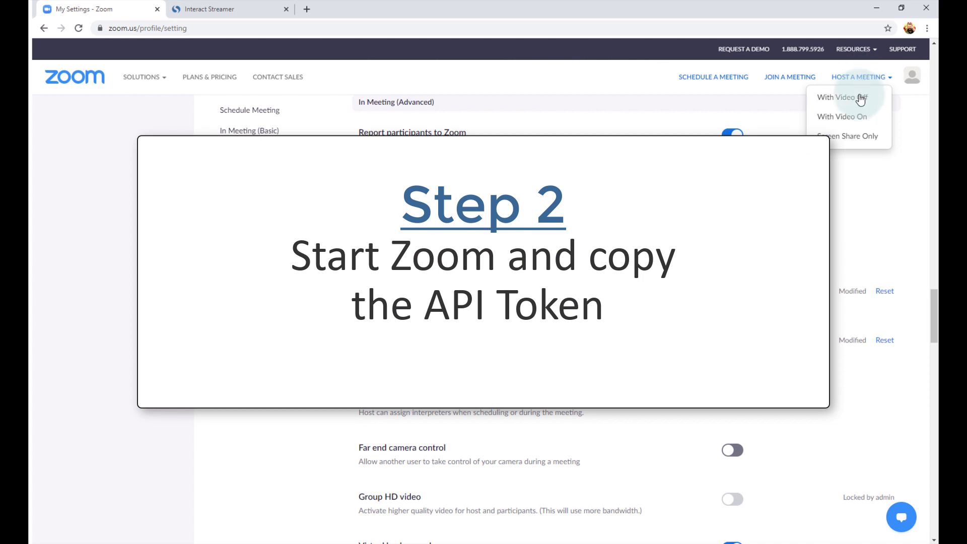
click(859, 101)
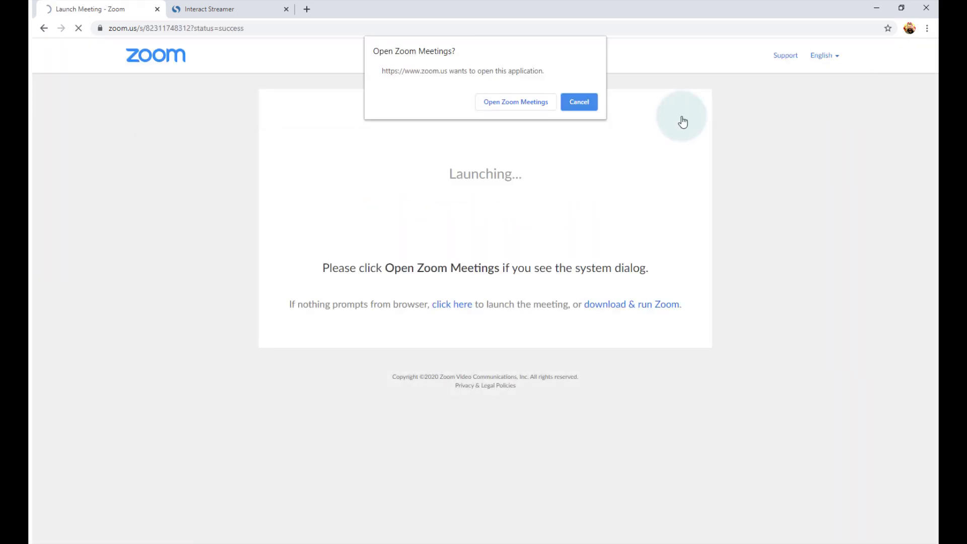
click(513, 103)
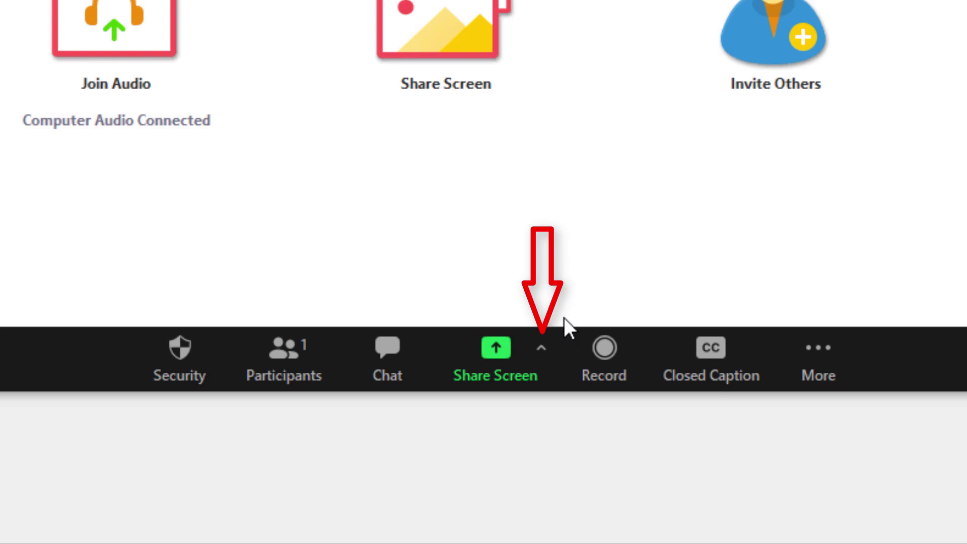
- Copy the meeting's closed-caption API token to the clipboard
click(542, 348)
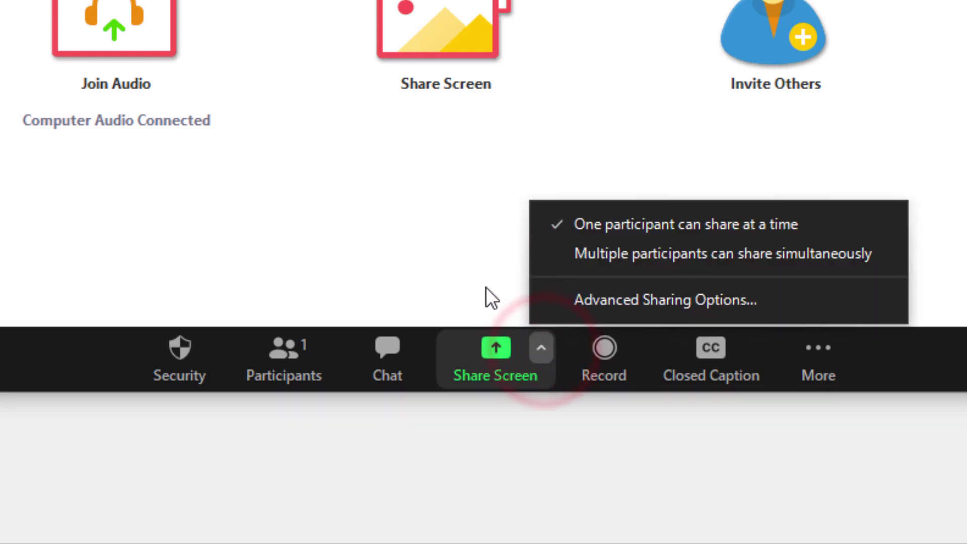
click(470, 272)
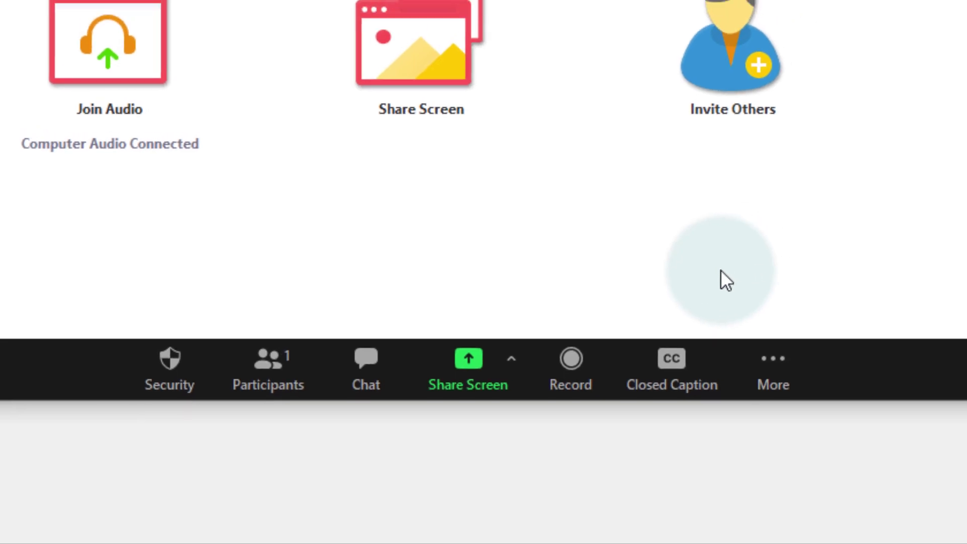
click(710, 348)
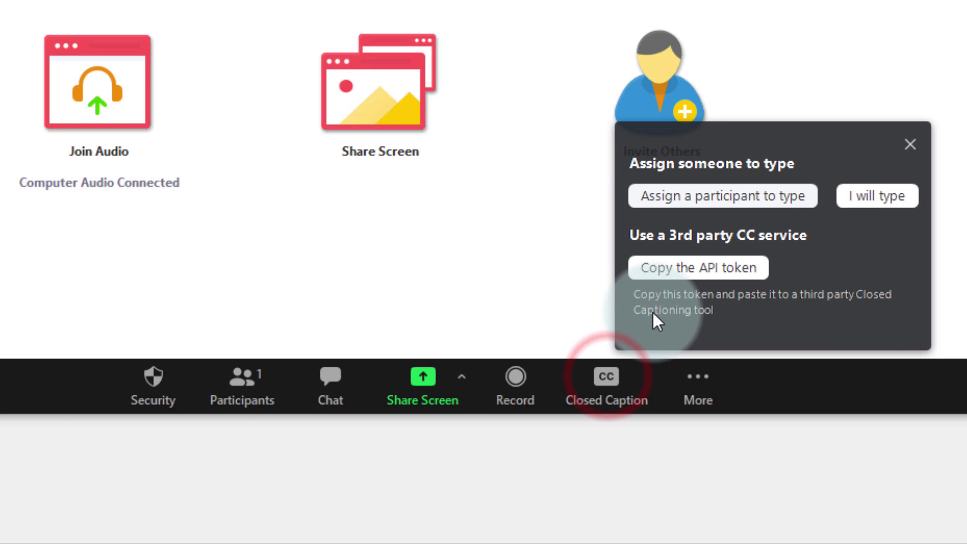
click(678, 272)
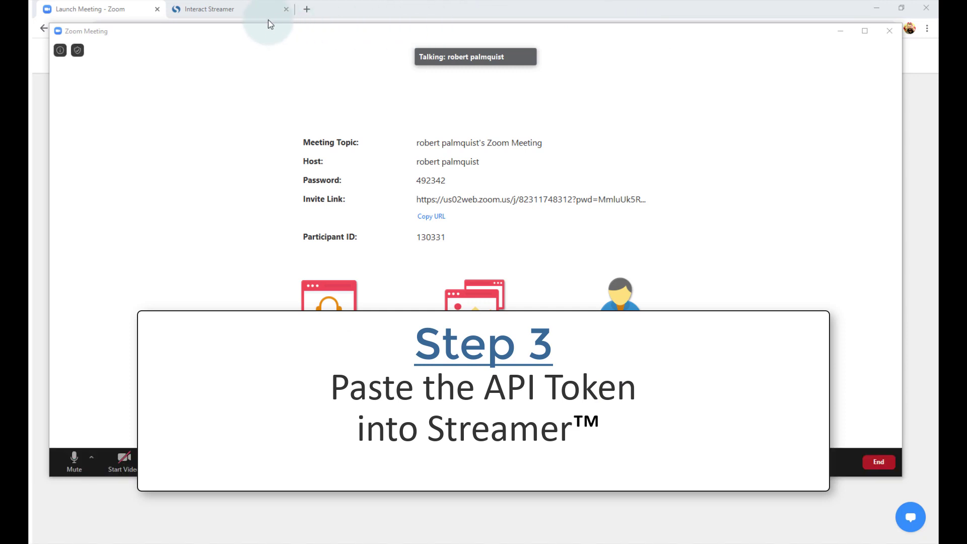
- Sign in to Interact Streamer with the saved credentials
click(267, 13)
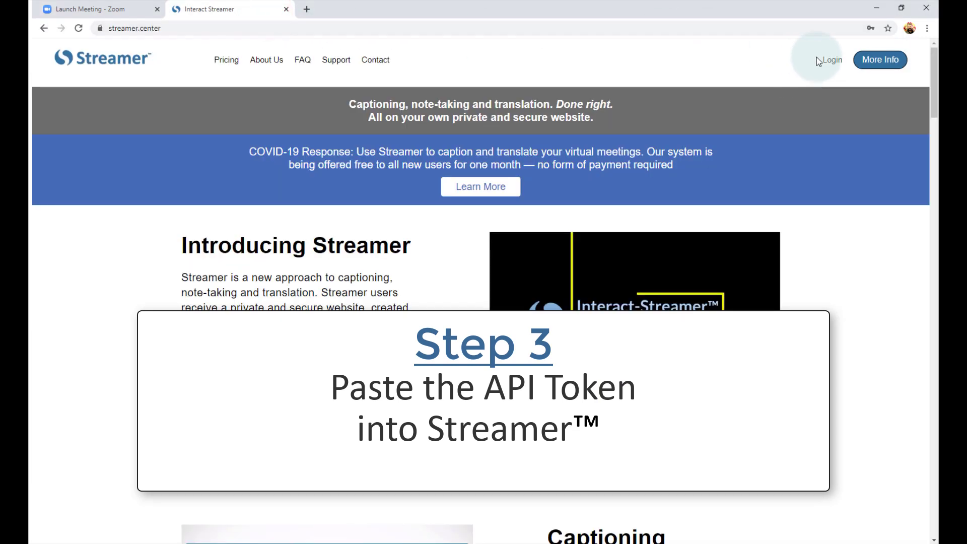
click(830, 59)
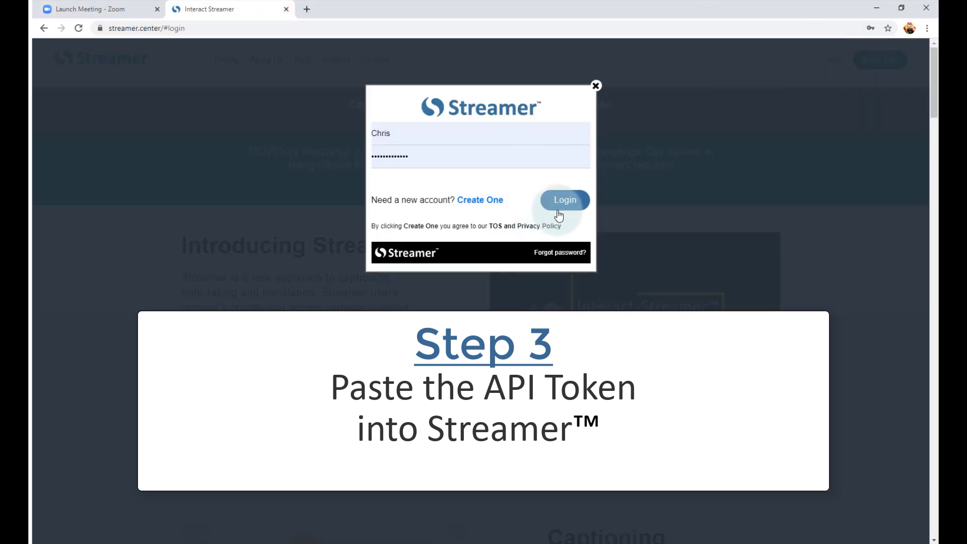
click(565, 201)
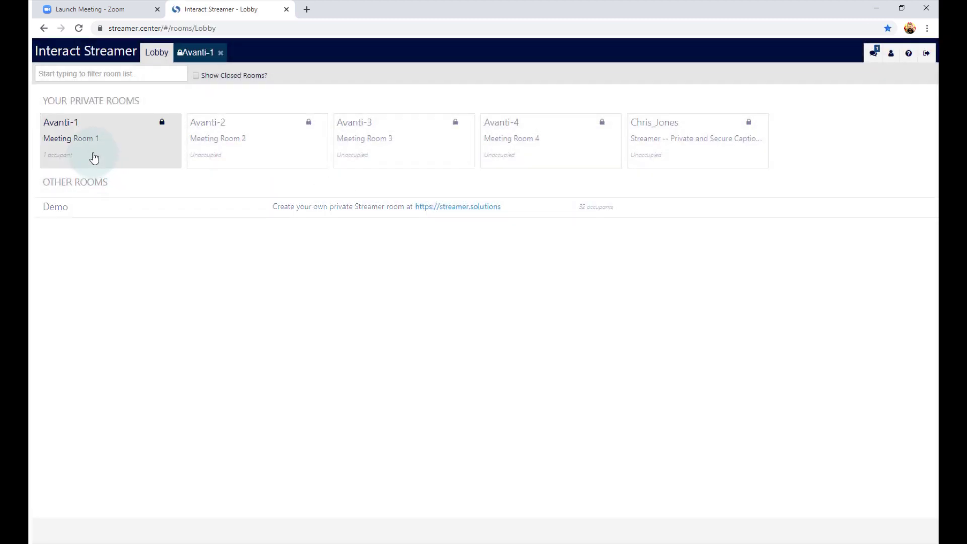
- Enter the Avanti-1 room and bring up its Zoom Closed Caption settings
click(94, 157)
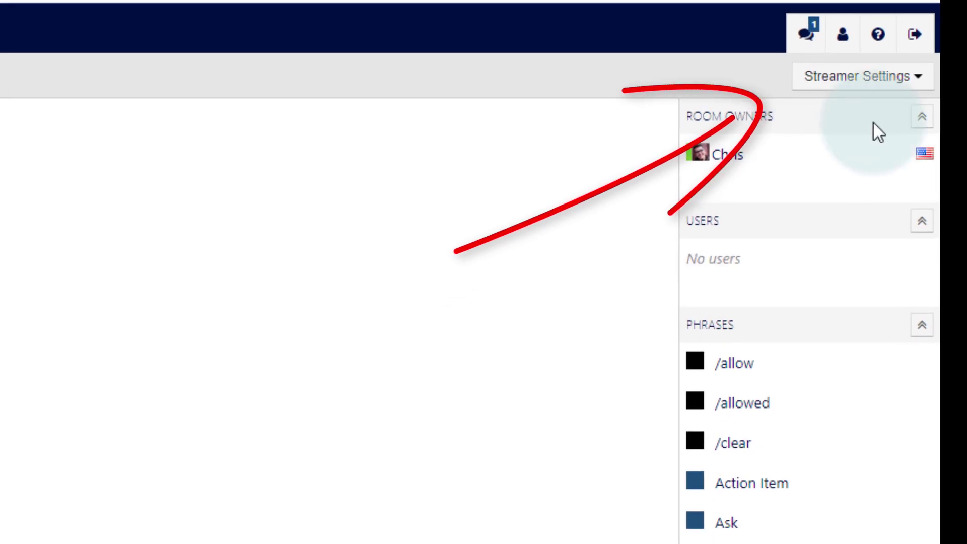
click(903, 79)
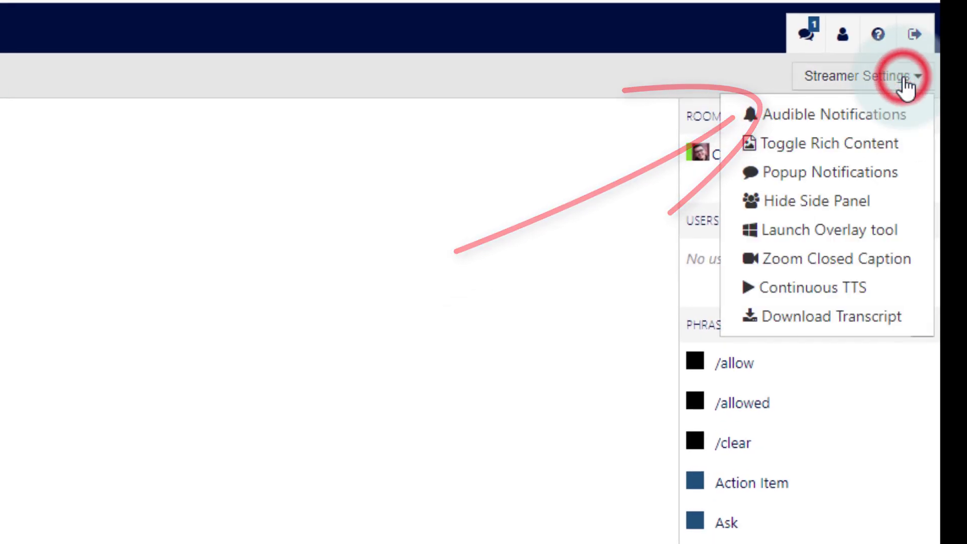
click(910, 266)
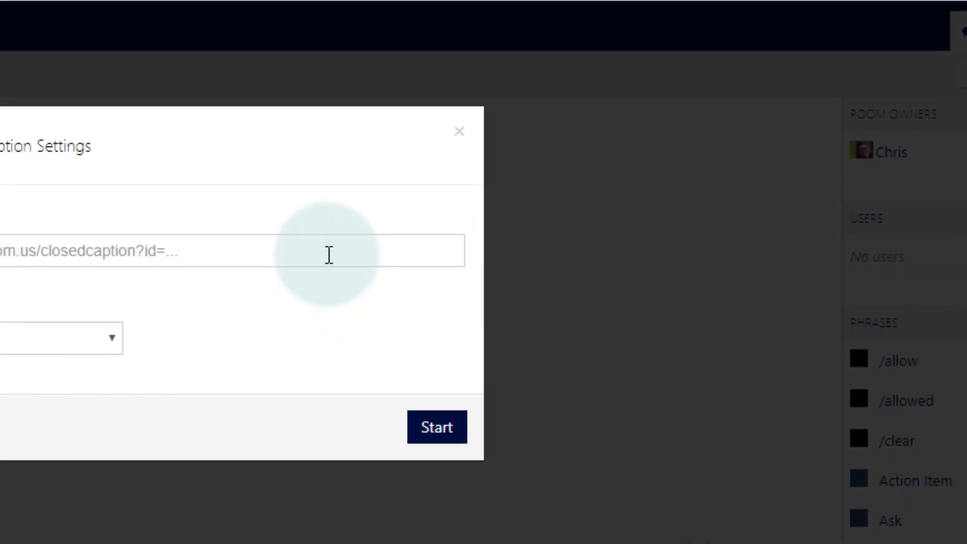
- Paste the Zoom API token URL into the caption settings and keep buffer speed Medium
click(329, 255)
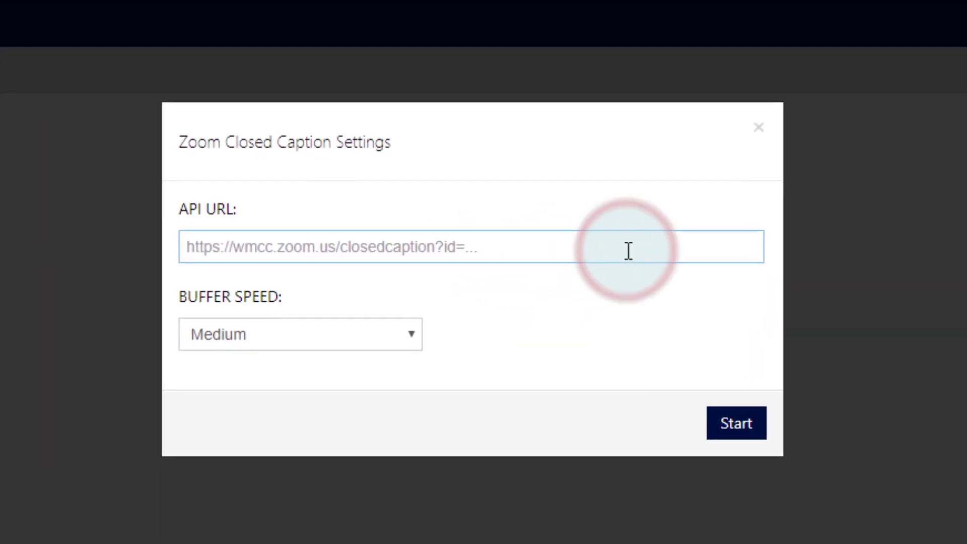
key(ctrl+v)
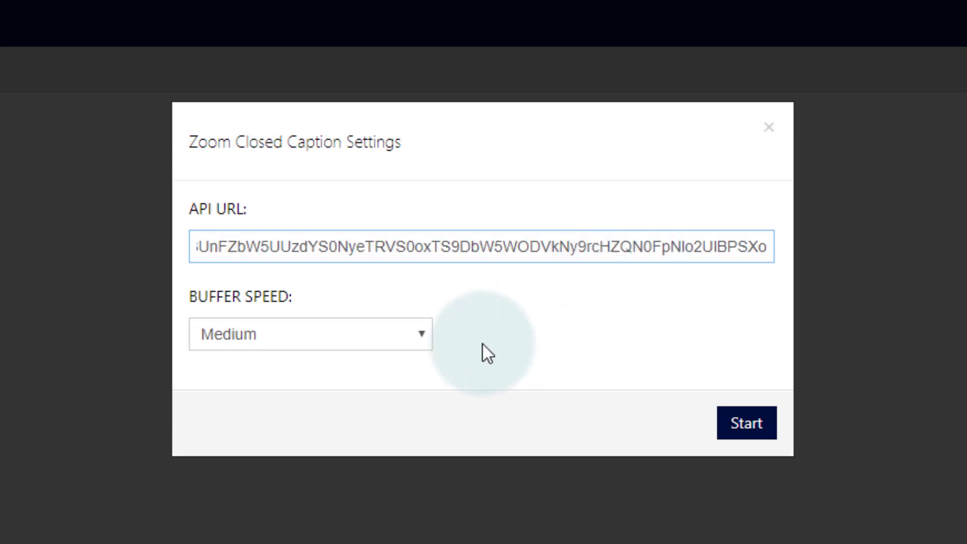
click(421, 341)
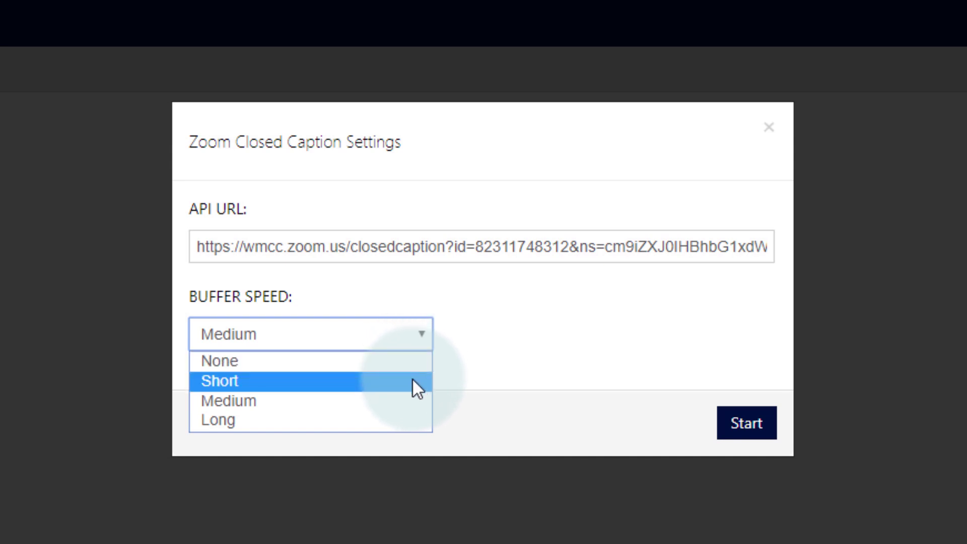
click(411, 400)
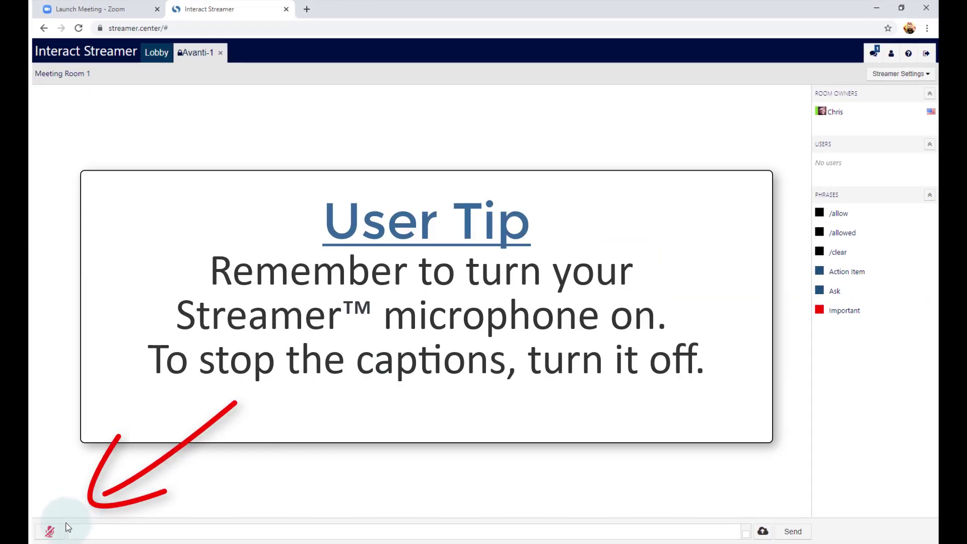
- Turn on the Streamer microphone to start live captions, then return to the Zoom meeting window
click(50, 531)
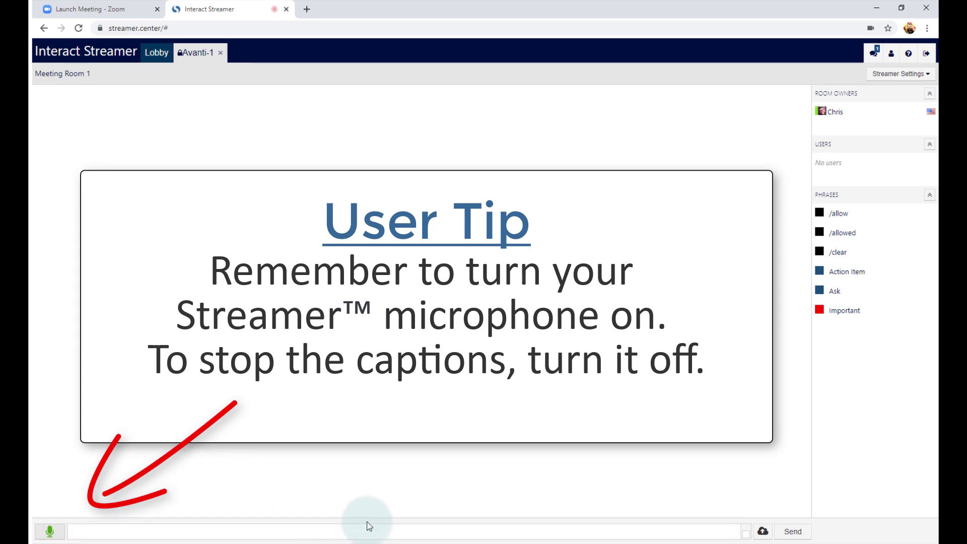
click(598, 543)
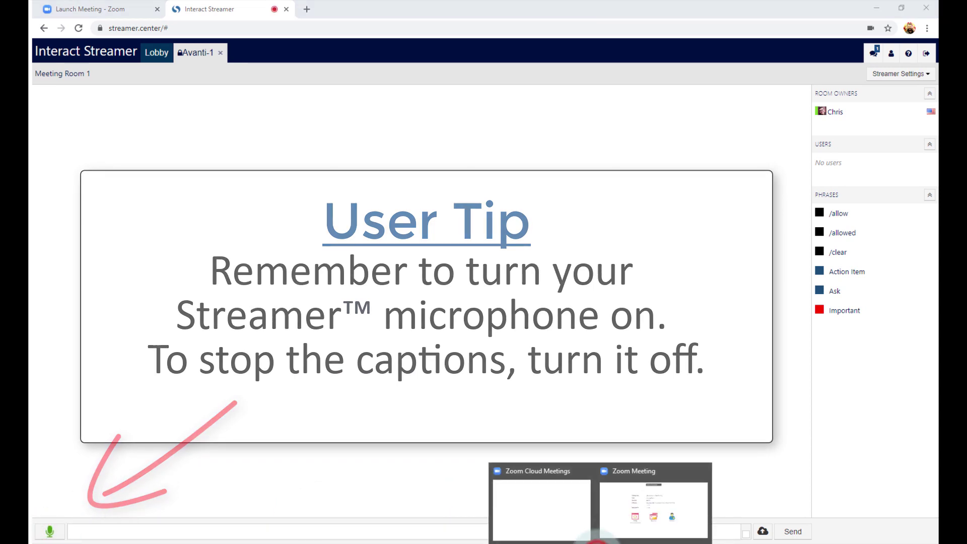
click(629, 509)
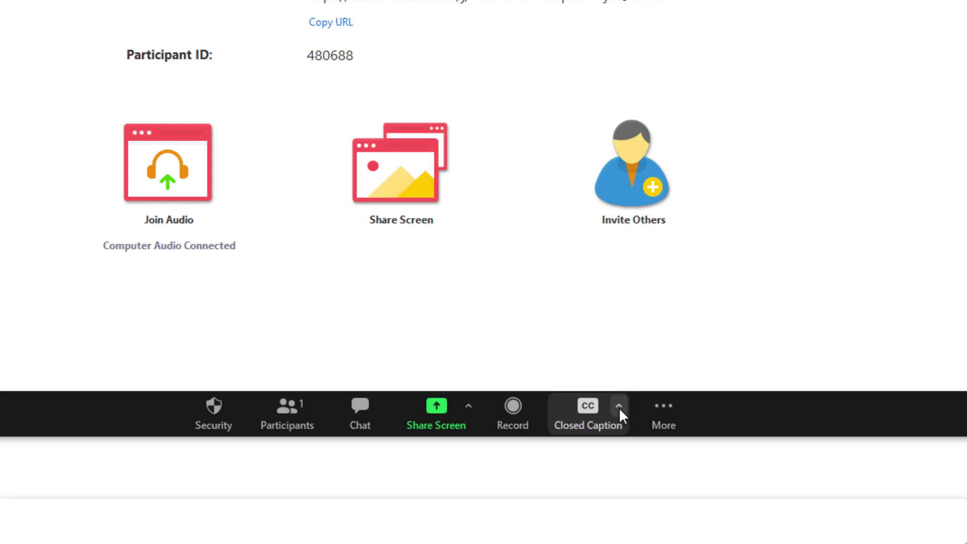
- Try Normal and Medium caption font sizes, settle on Large, then bring up the share picker
click(618, 407)
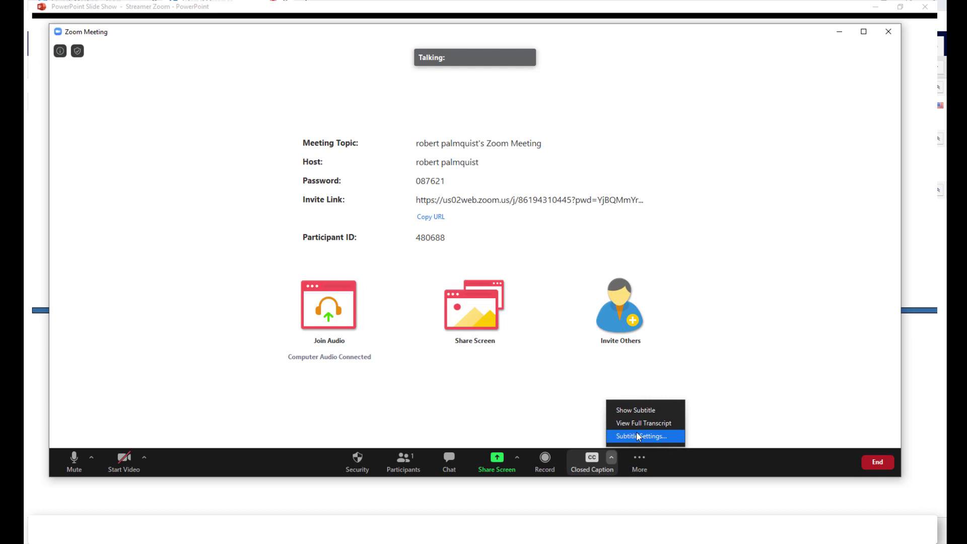
click(637, 436)
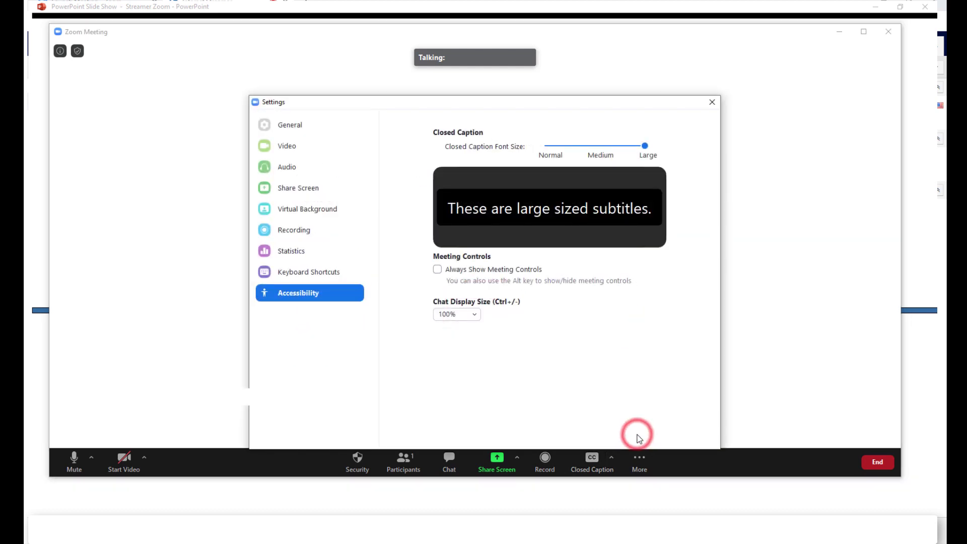
click(549, 146)
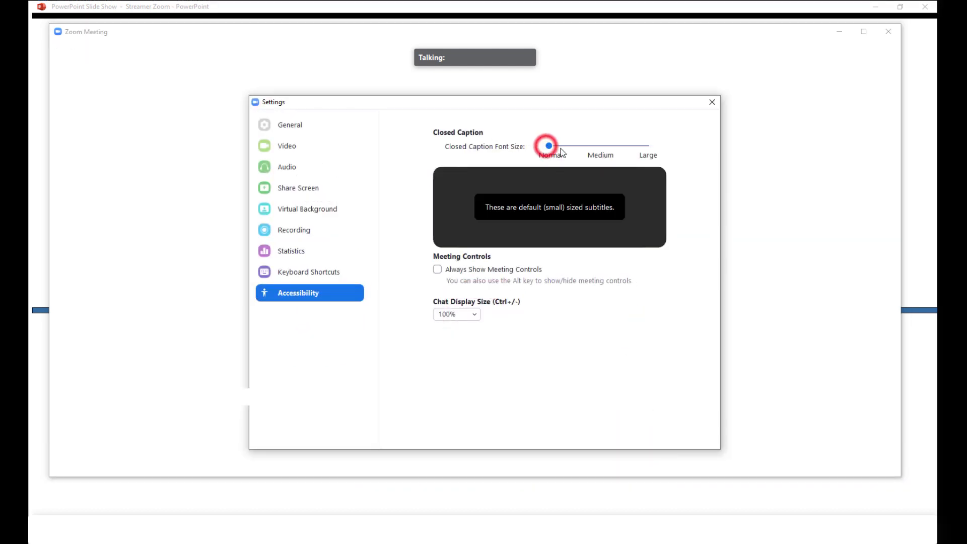
click(596, 146)
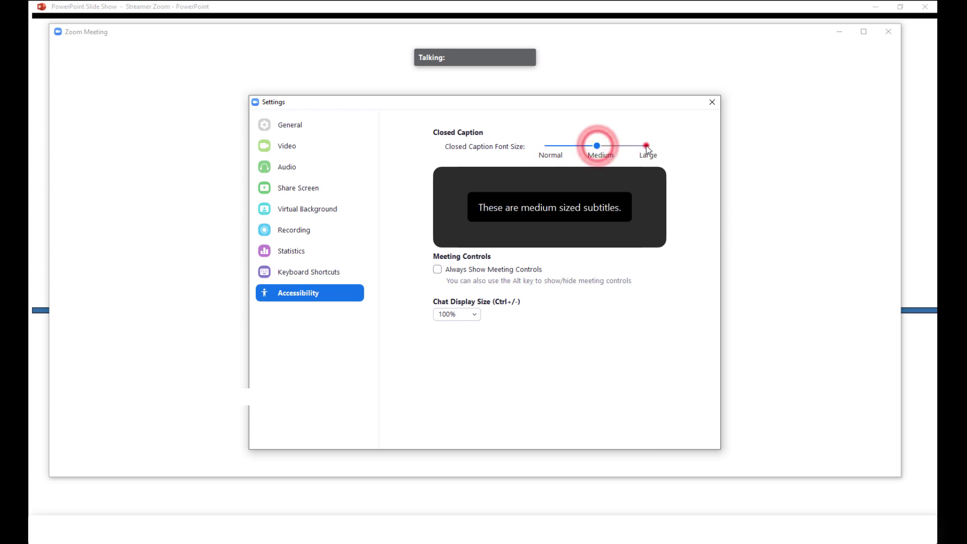
click(644, 146)
click(712, 102)
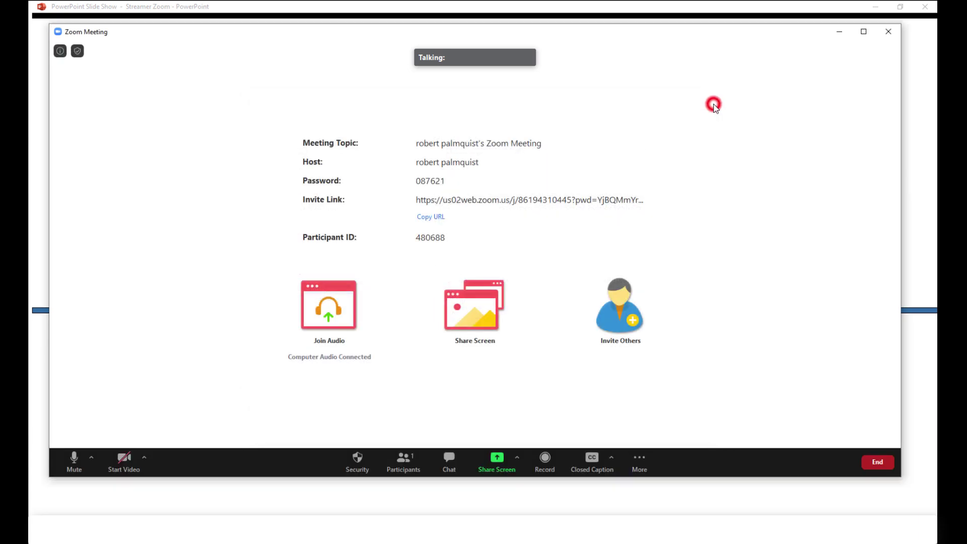
click(472, 308)
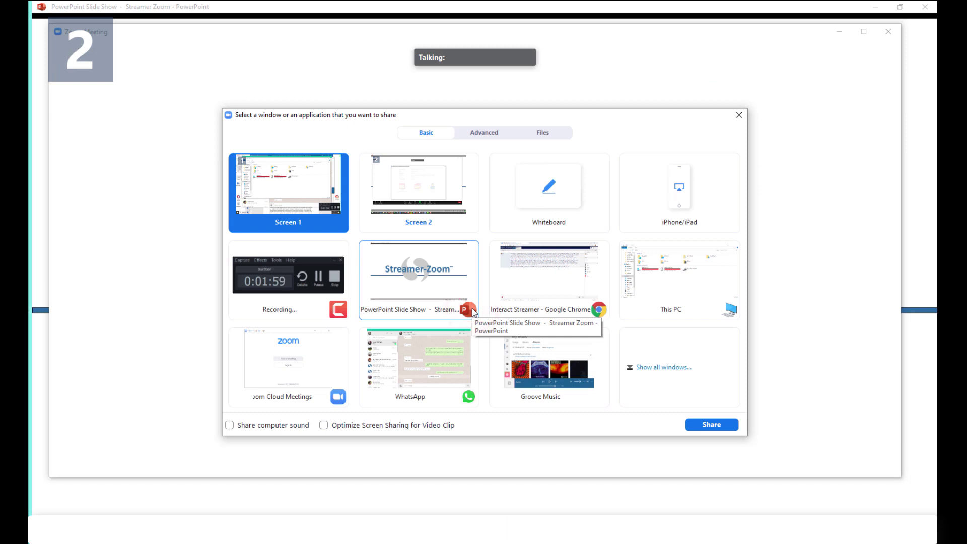
- Share the PowerPoint Slide Show window and turn on Show Subtitle
double_click(431, 193)
click(667, 505)
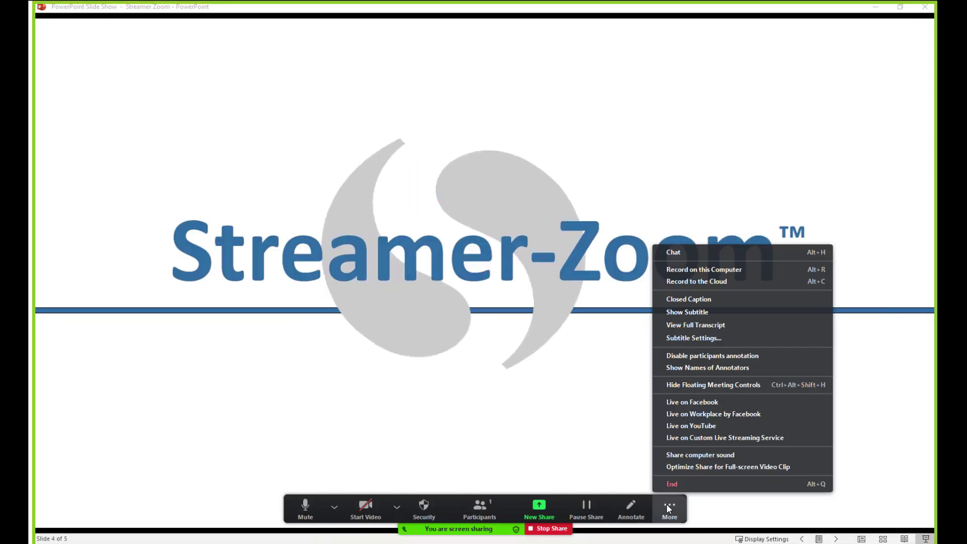
click(694, 312)
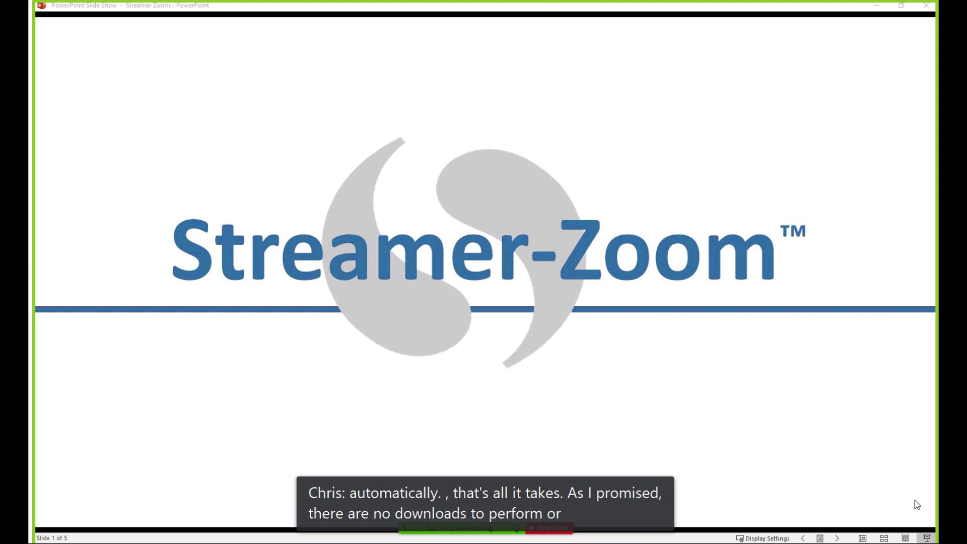
- Advance the shared slides through the API token setup steps to slide 4, Streamer-Zoom
click(866, 449)
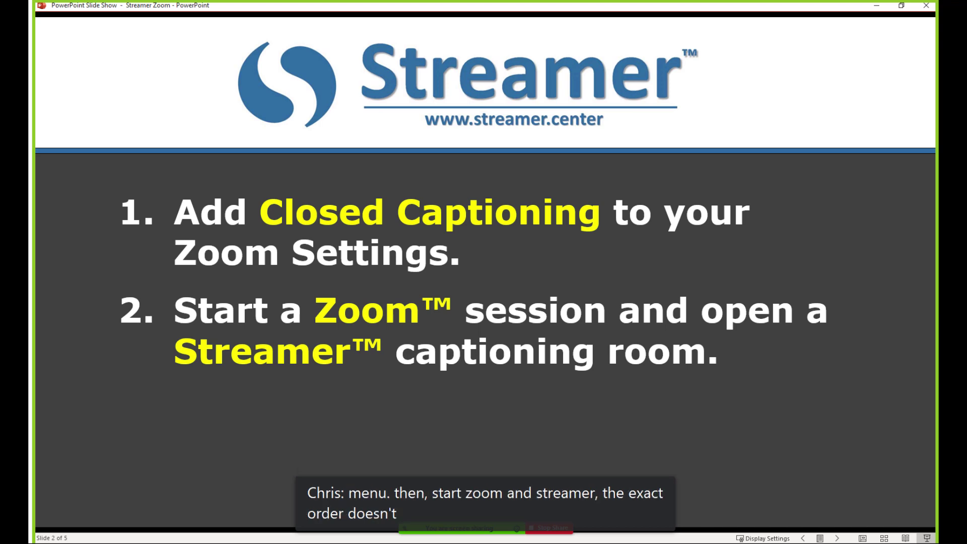
key(Right)
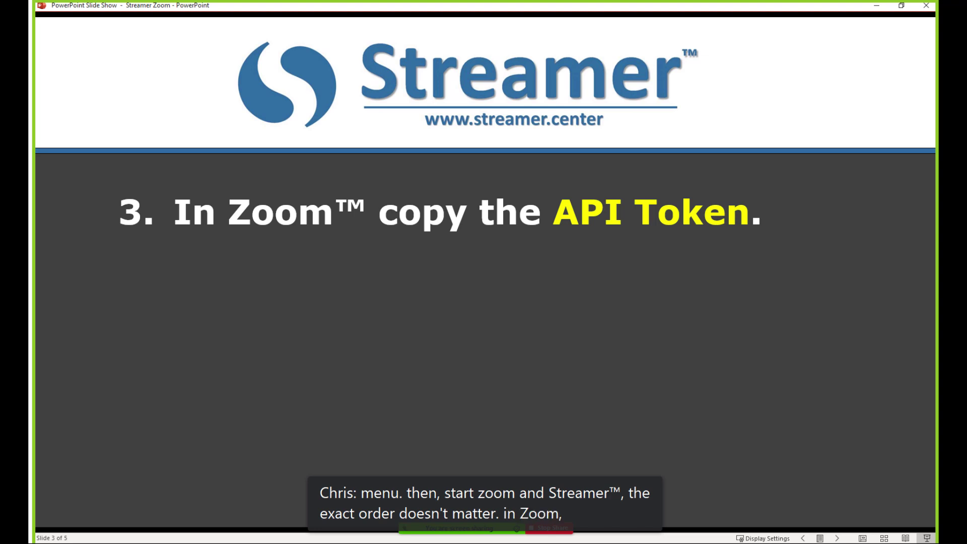
key(Right)
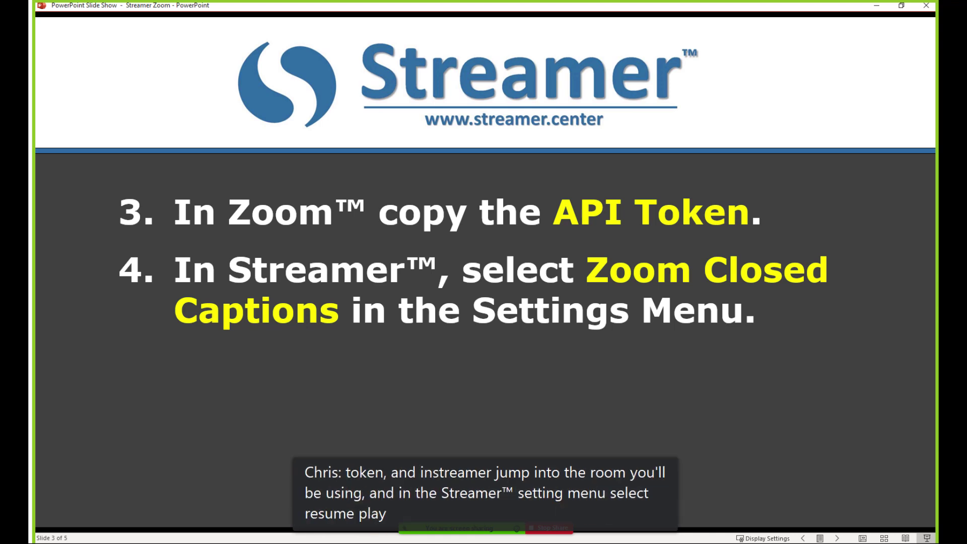
key(Right)
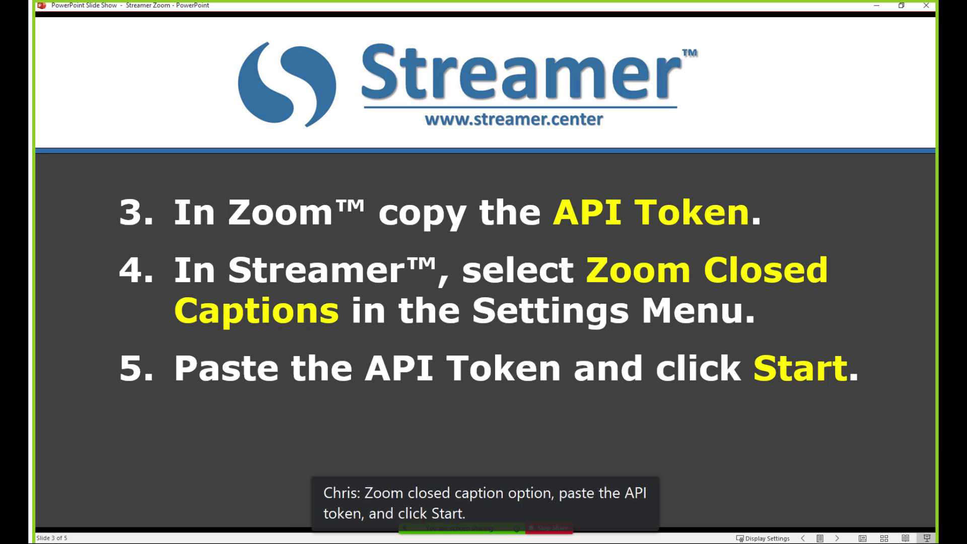
click(865, 445)
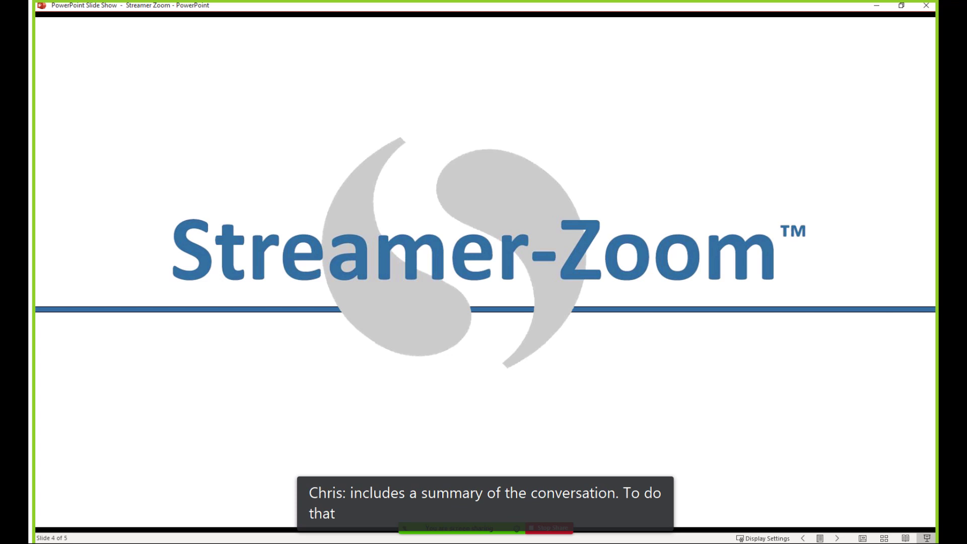
- Download the Avanti-1 transcript as DOCX and save it to the Streamer folder
key(alt+Tab)
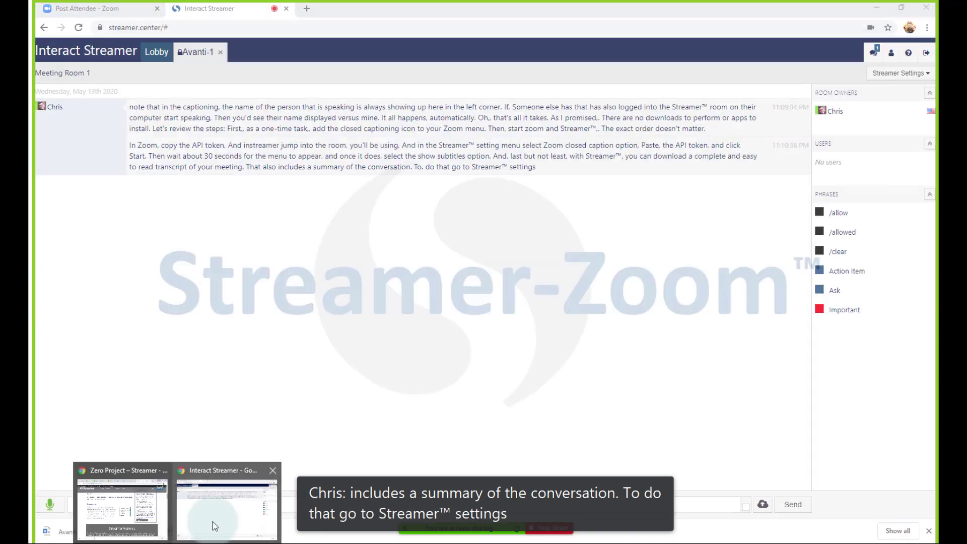
click(928, 76)
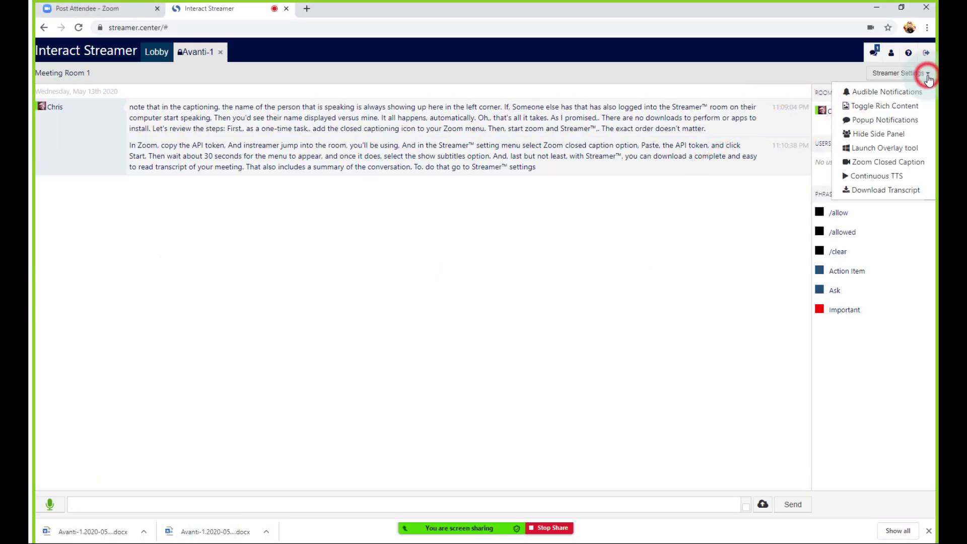
click(892, 191)
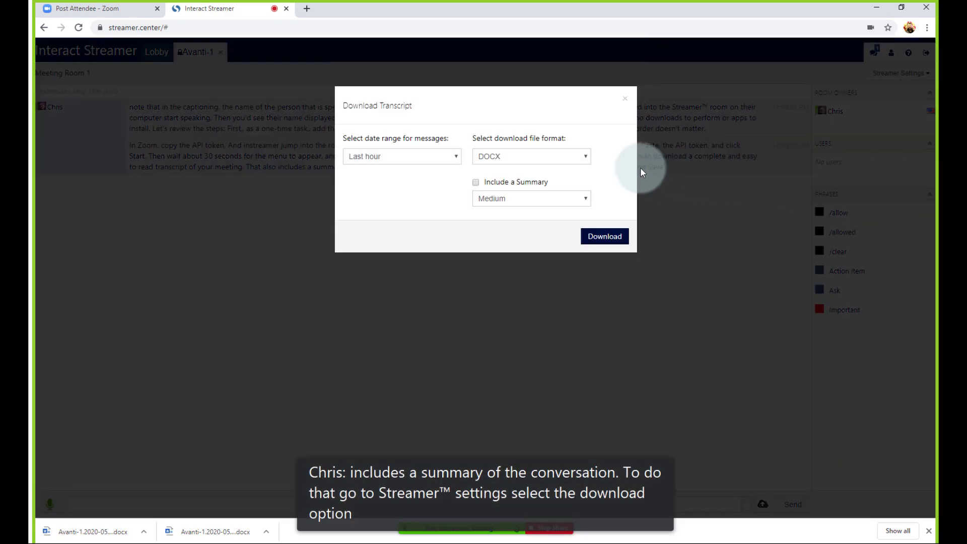
click(586, 157)
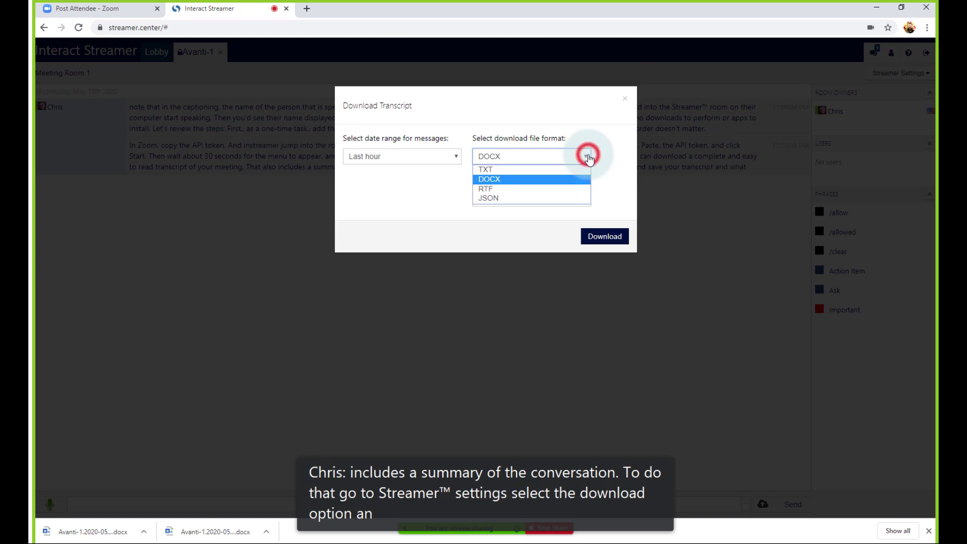
click(577, 179)
click(599, 238)
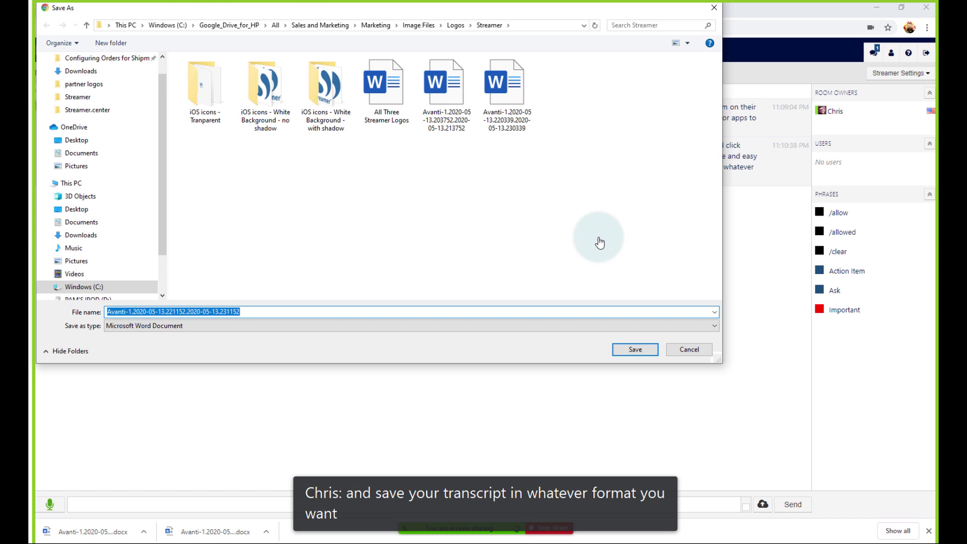
click(634, 347)
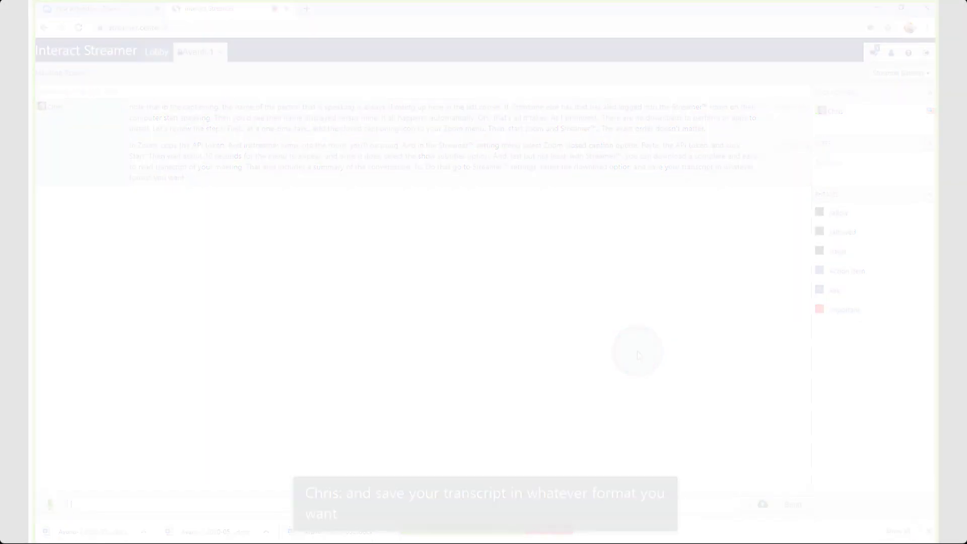